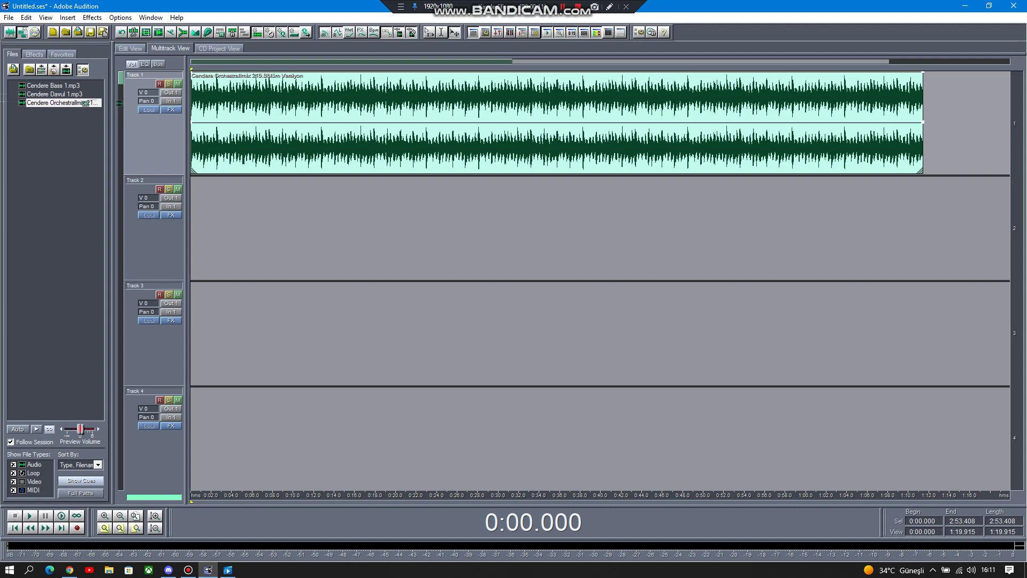
- Play the session to find the drum entry and place Cendere Davul 1.mp3 on Track 2 starting at 0:05.090
{"action": "key", "text": "space"}
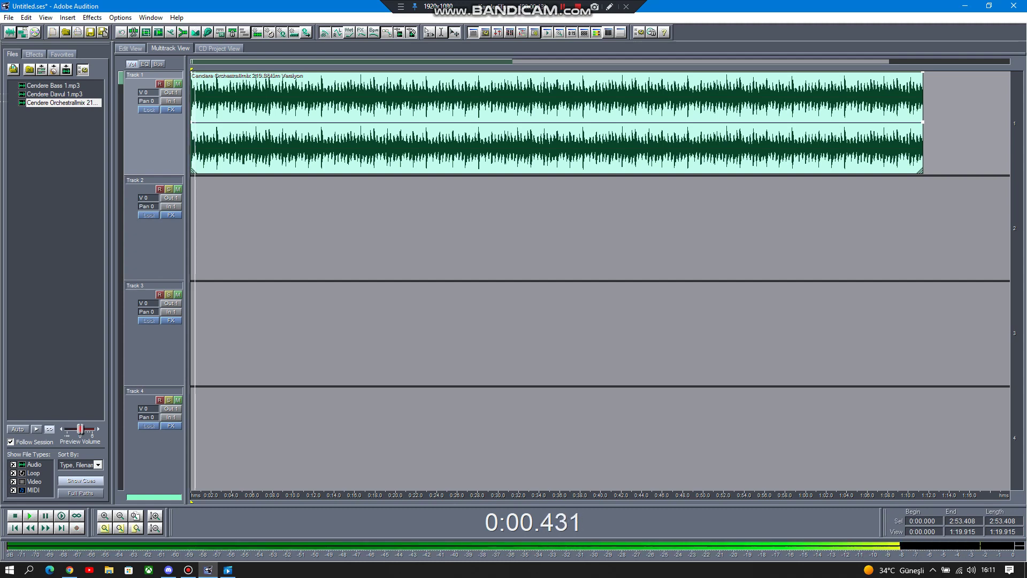
{"action": "scroll", "coordinate": [195, 80], "scroll_direction": "up", "scroll_amount": 2}
{"action": "left_click", "coordinate": [195, 77]}
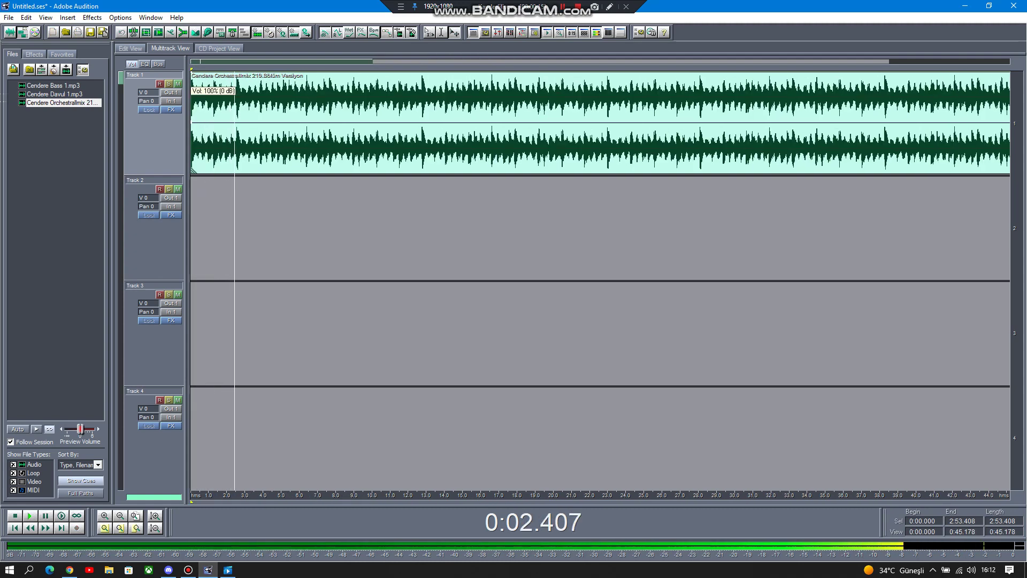
{"action": "mouse_move", "coordinate": [195, 70]}
{"action": "left_mouse_down"}
{"action": "mouse_move", "coordinate": [296, 70]}
{"action": "mouse_move", "coordinate": [280, 69]}
{"action": "left_mouse_up"}
{"action": "scroll", "coordinate": [290, 96], "scroll_direction": "up", "scroll_amount": 2}
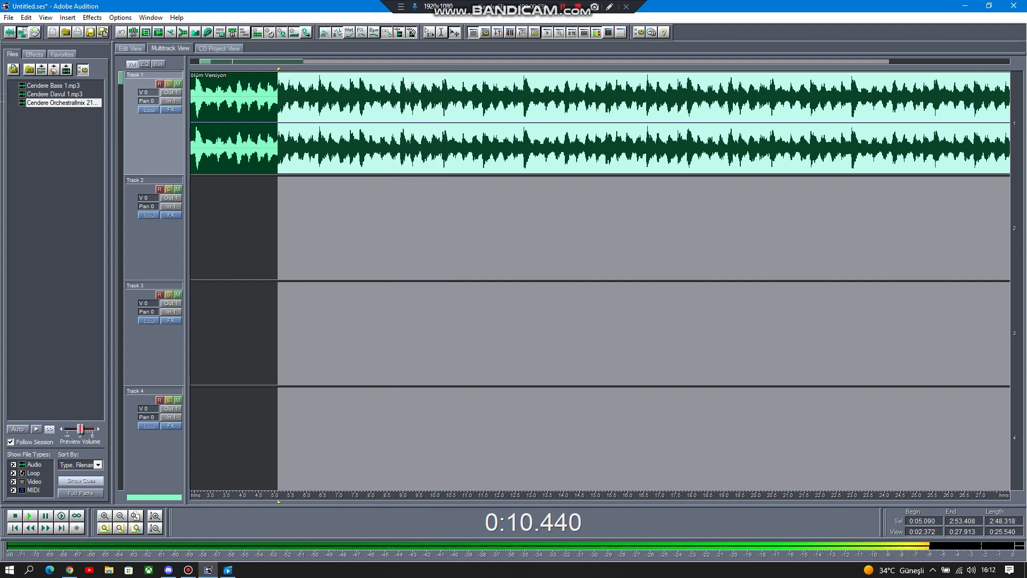
{"action": "left_click_drag", "start_coordinate": [53, 93], "coordinate": [280, 276]}
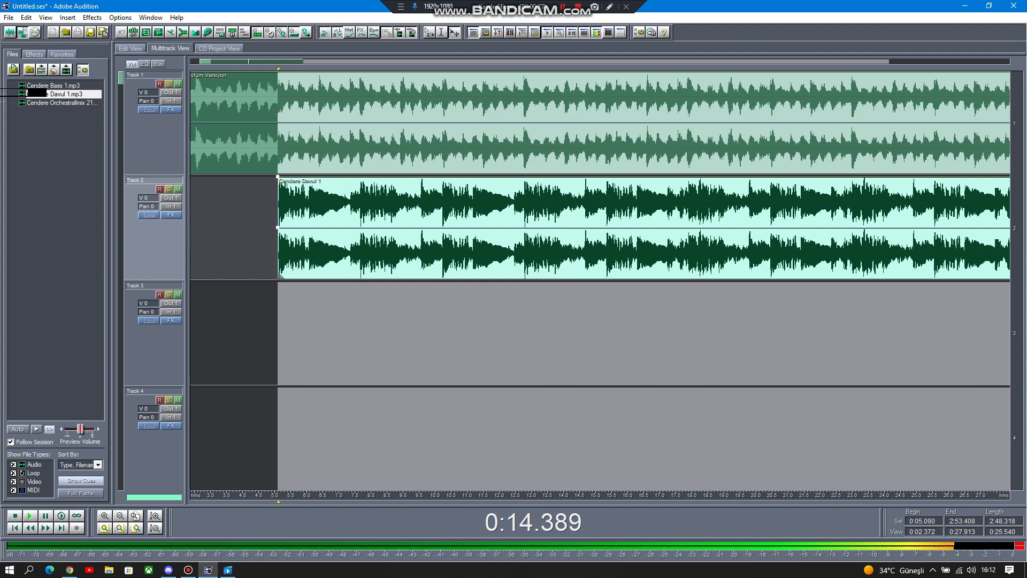
- Place Cendere Bass 1.mp3 on Track 3, starting at about 0:26
{"action": "scroll", "coordinate": [600, 280], "scroll_direction": "down", "scroll_amount": 2}
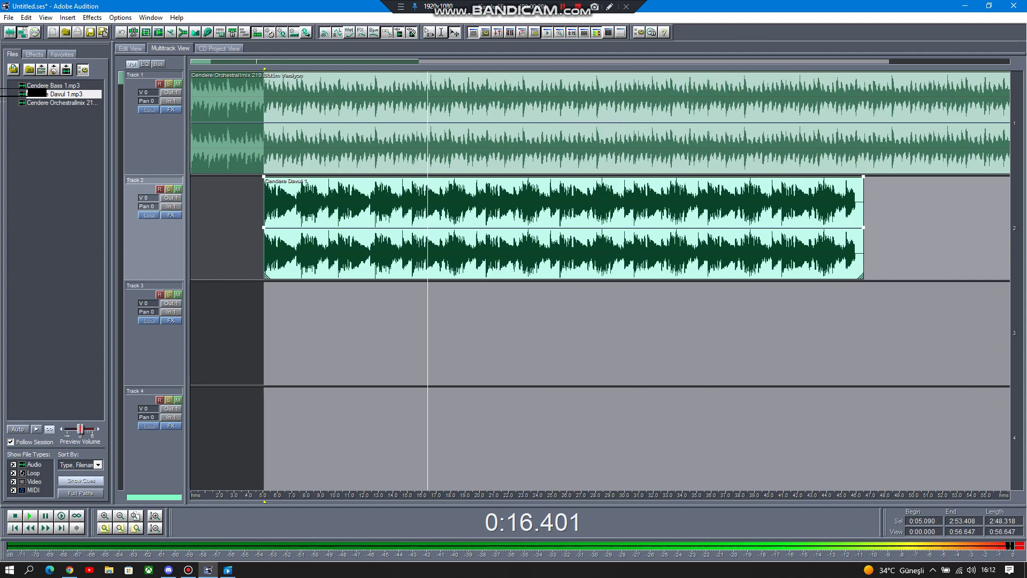
{"action": "scroll", "coordinate": [600, 280], "scroll_direction": "down", "scroll_amount": 1}
{"action": "left_click_drag", "start_coordinate": [33, 85], "coordinate": [428, 327]}
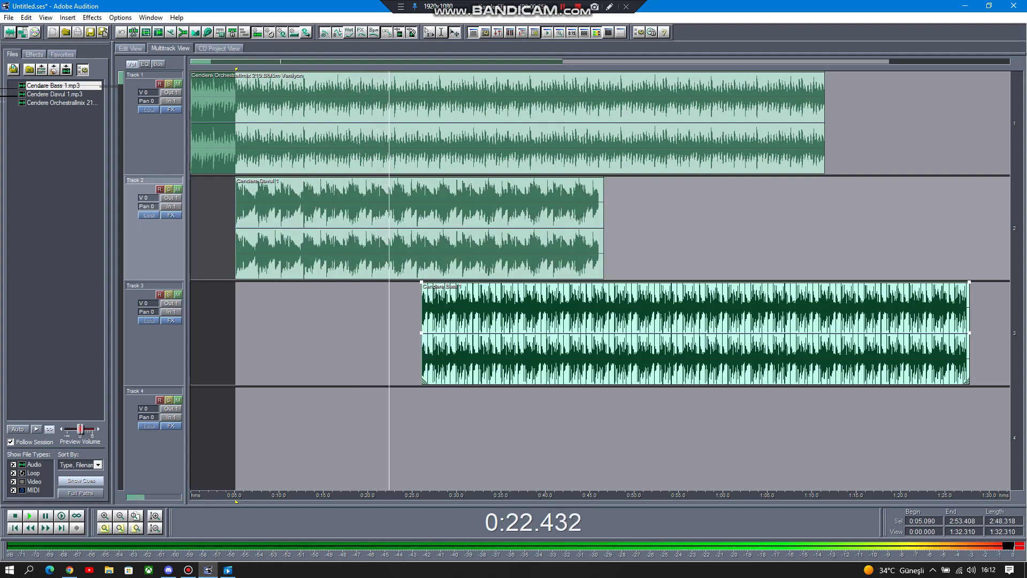
- Play the session from 0:22.476 to check where the bass should enter, and stop playback
{"action": "key", "text": "space"}
{"action": "mouse_move", "coordinate": [236, 69]}
{"action": "left_mouse_down"}
{"action": "mouse_move", "coordinate": [397, 69]}
{"action": "mouse_move", "coordinate": [383, 70]}
{"action": "left_mouse_up"}
{"action": "scroll", "coordinate": [399, 321], "scroll_direction": "up", "scroll_amount": 2}
{"action": "scroll", "coordinate": [395, 321], "scroll_direction": "down", "scroll_amount": 2}
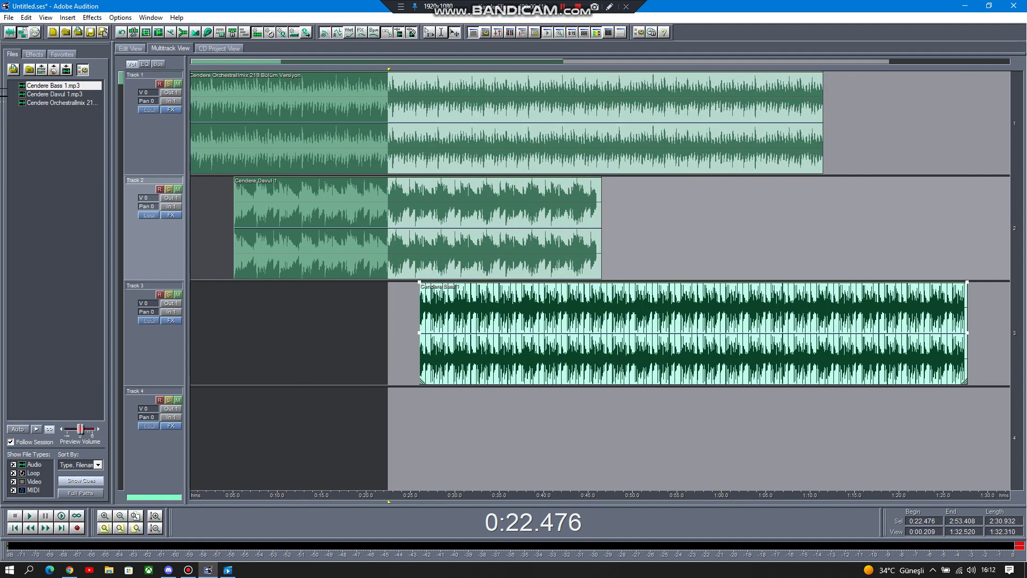
{"action": "scroll", "coordinate": [382, 69], "scroll_direction": "down", "scroll_amount": 1}
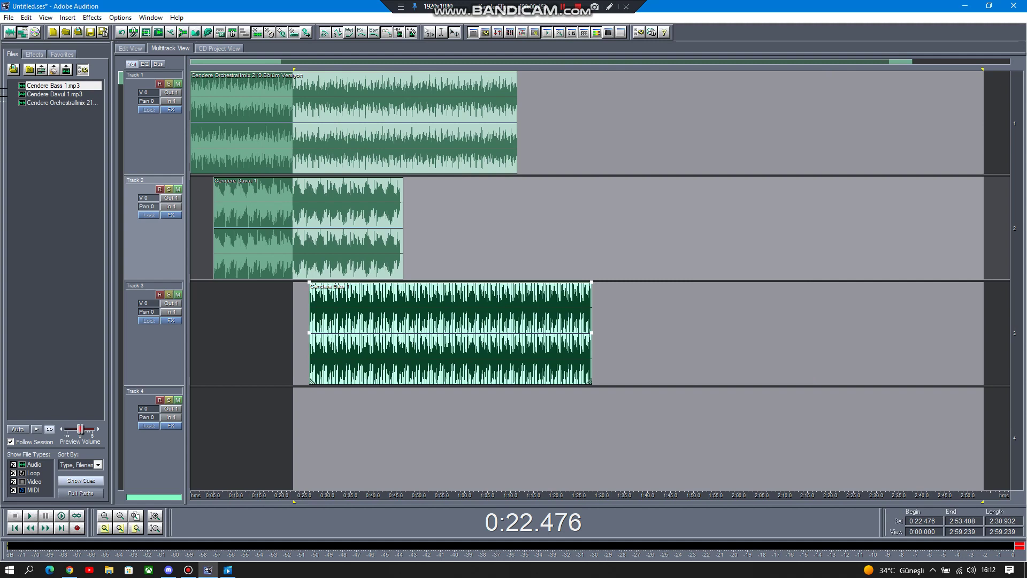
{"action": "left_click", "coordinate": [30, 516]}
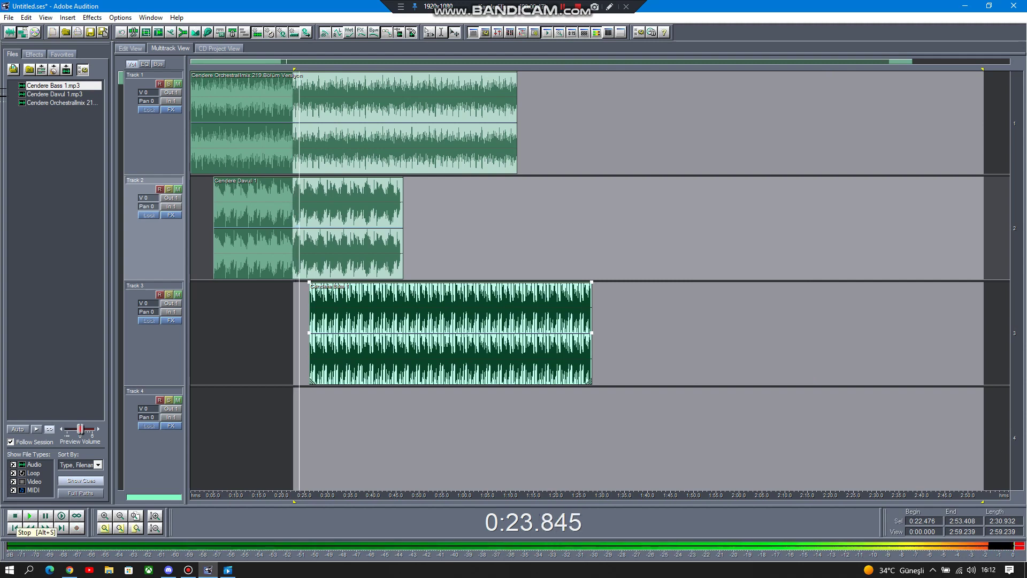
{"action": "left_click", "coordinate": [14, 516]}
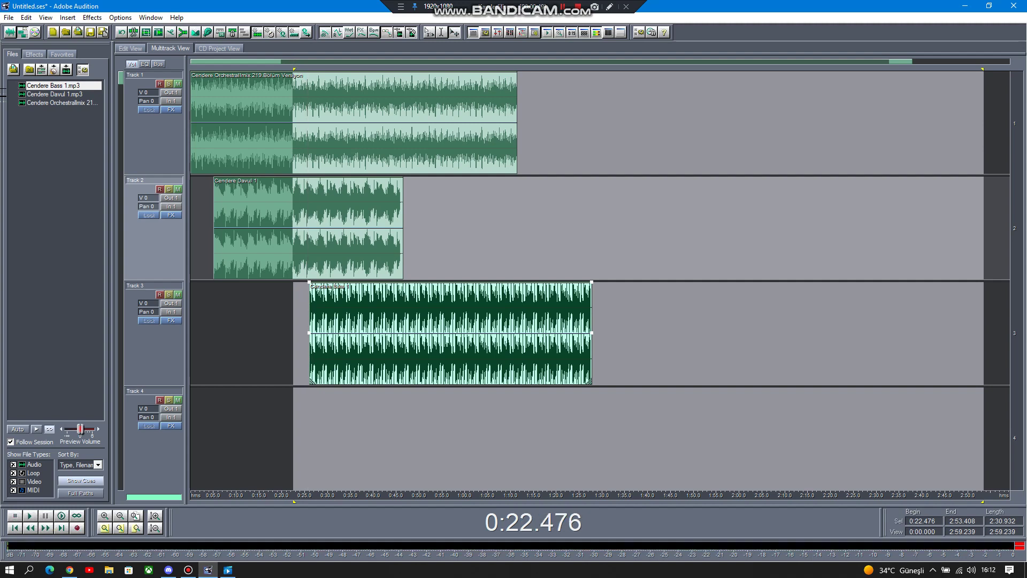
- Set the selection start to 0:25.578 and align the start of the Track 3 bass clip with it
{"action": "left_click_drag", "start_coordinate": [294, 69], "coordinate": [305, 69]}
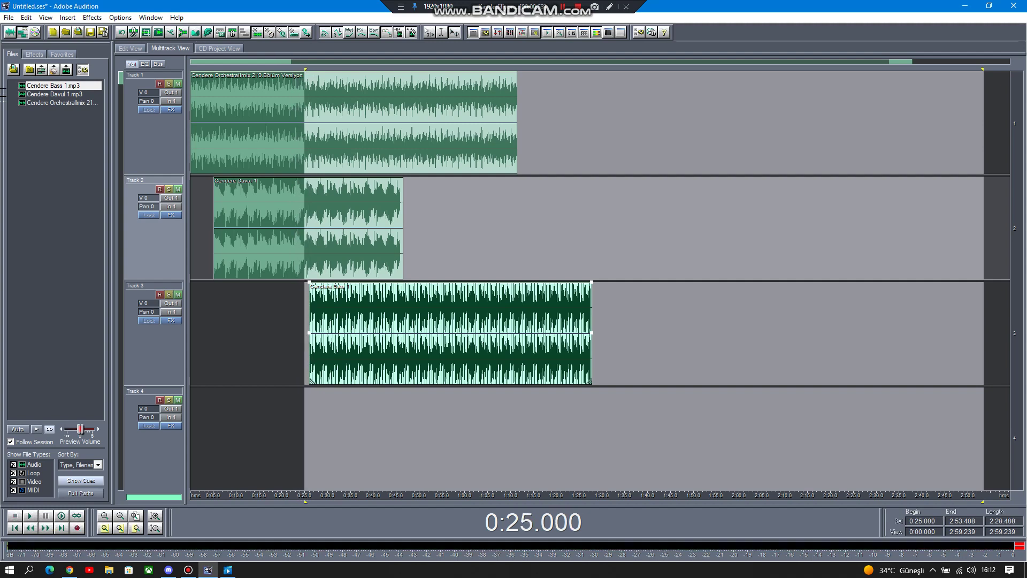
{"action": "left_click_drag", "start_coordinate": [375, 332], "coordinate": [400, 332]}
{"action": "left_click_drag", "start_coordinate": [304, 439], "coordinate": [301, 438]}
{"action": "scroll", "coordinate": [314, 331], "scroll_direction": "up", "scroll_amount": 2}
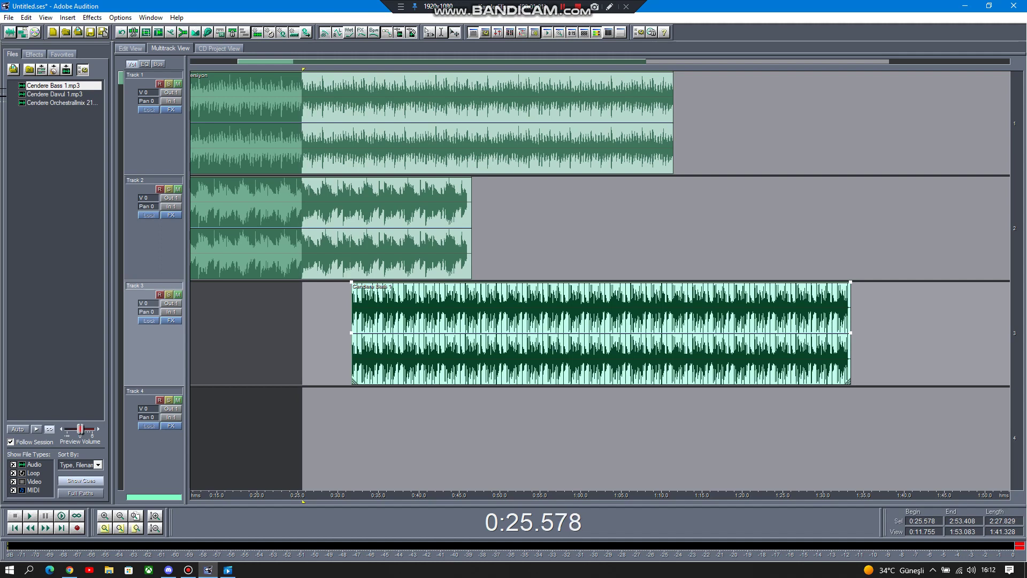
{"action": "left_click_drag", "start_coordinate": [406, 333], "coordinate": [357, 333]}
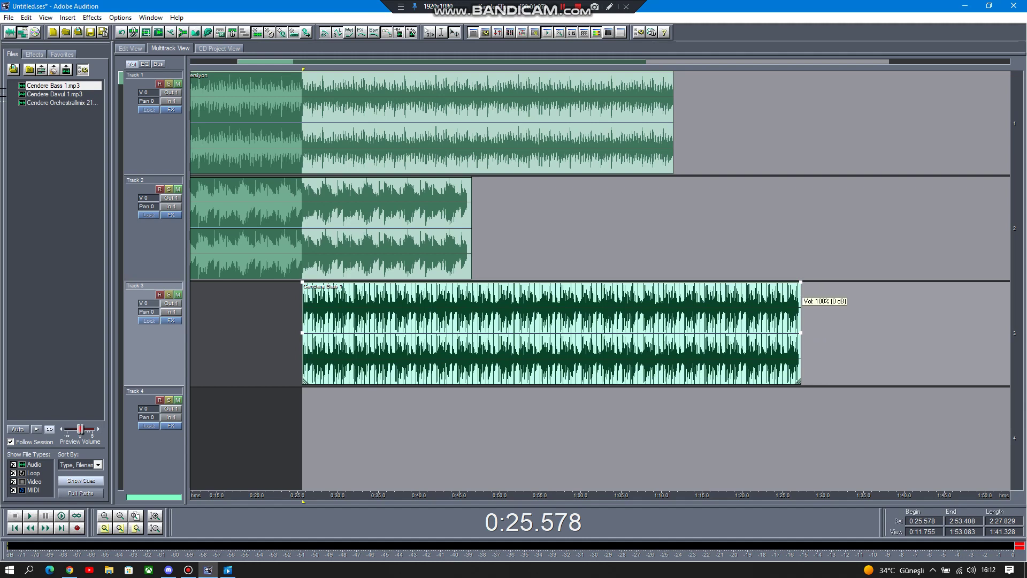
- End the time selection at 1:11.449 with the orchestral clip and trim the end of the bass clip to about 1:06
{"action": "left_click_drag", "start_coordinate": [800, 333], "coordinate": [683, 333]}
{"action": "scroll", "coordinate": [594, 333], "scroll_direction": "down", "scroll_amount": 4}
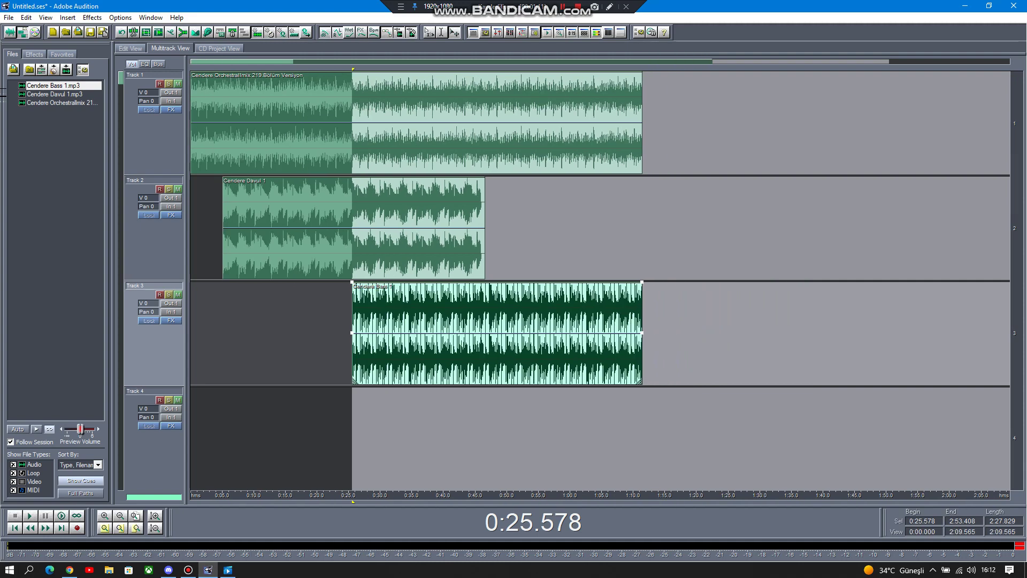
{"action": "left_click_drag", "start_coordinate": [889, 69], "coordinate": [481, 69]}
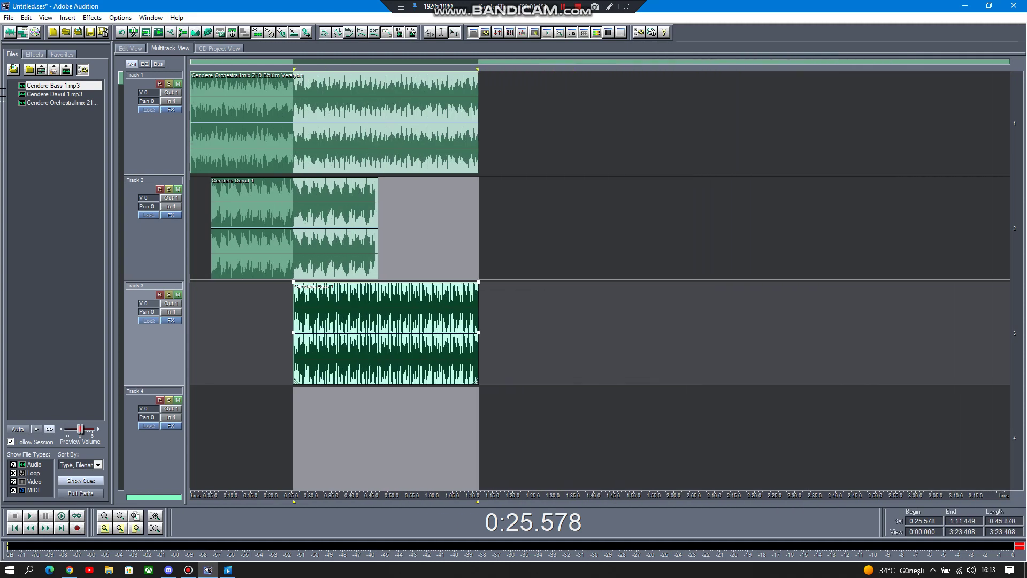
{"action": "left_click_drag", "start_coordinate": [479, 332], "coordinate": [465, 333]}
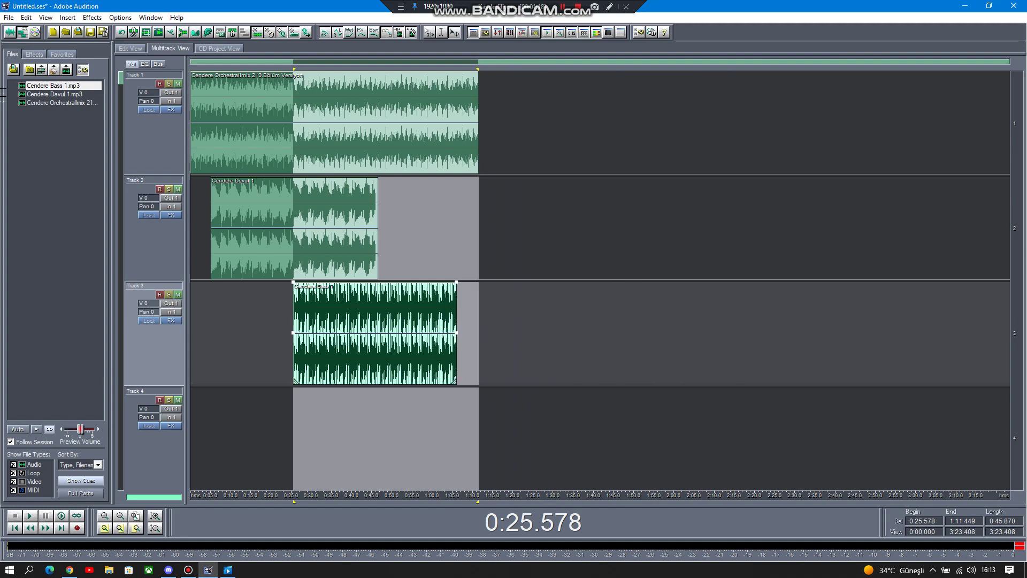
- Play the session from 0:46.000 to check the bass against the orchestral track after the drum clip ends
{"action": "scroll", "coordinate": [483, 333], "scroll_direction": "up", "scroll_amount": 3}
{"action": "left_click_drag", "start_coordinate": [483, 62], "coordinate": [419, 61]}
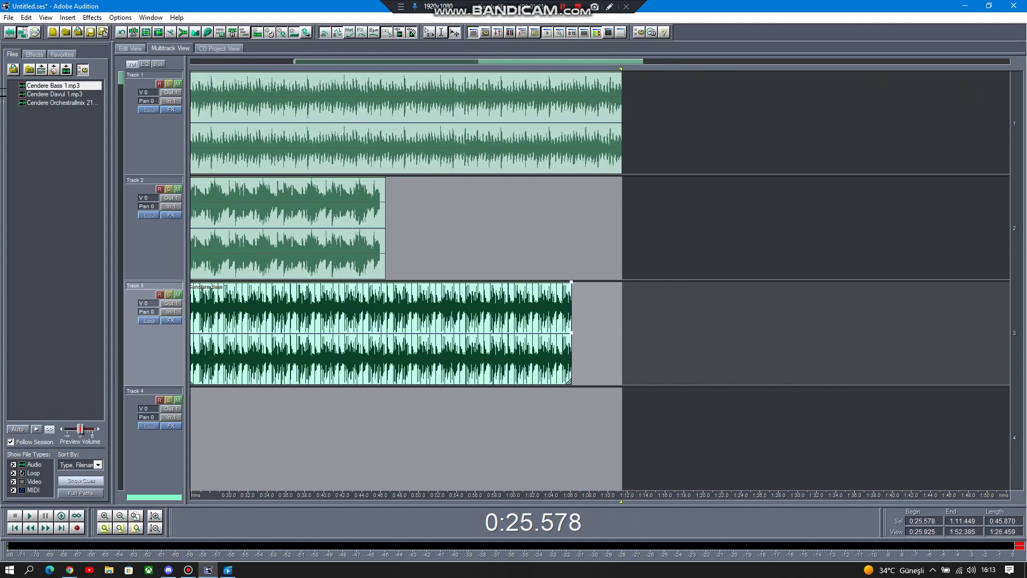
{"action": "scroll", "coordinate": [599, 281], "scroll_direction": "left", "scroll_amount": 3}
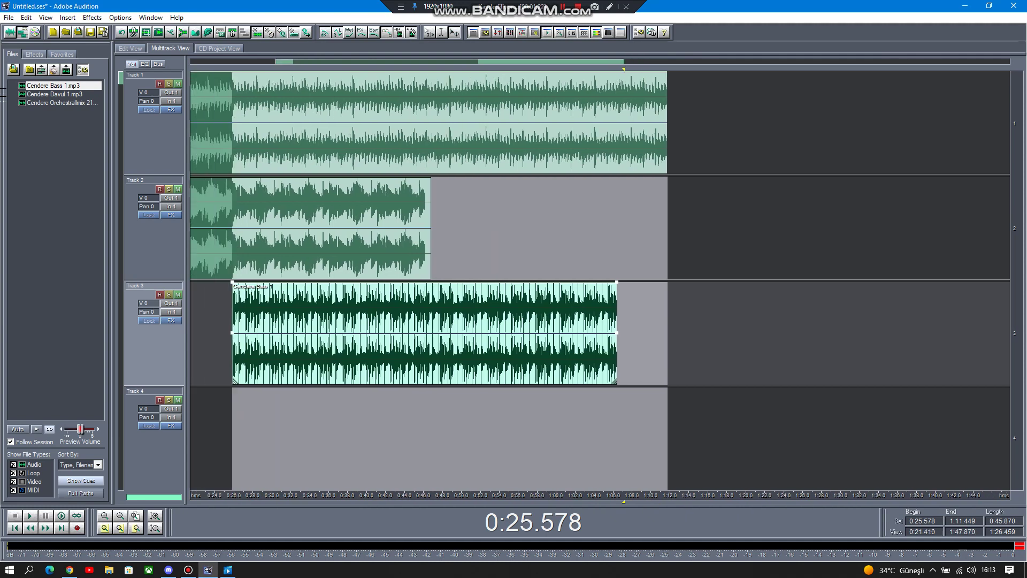
{"action": "left_click_drag", "start_coordinate": [318, 70], "coordinate": [512, 69]}
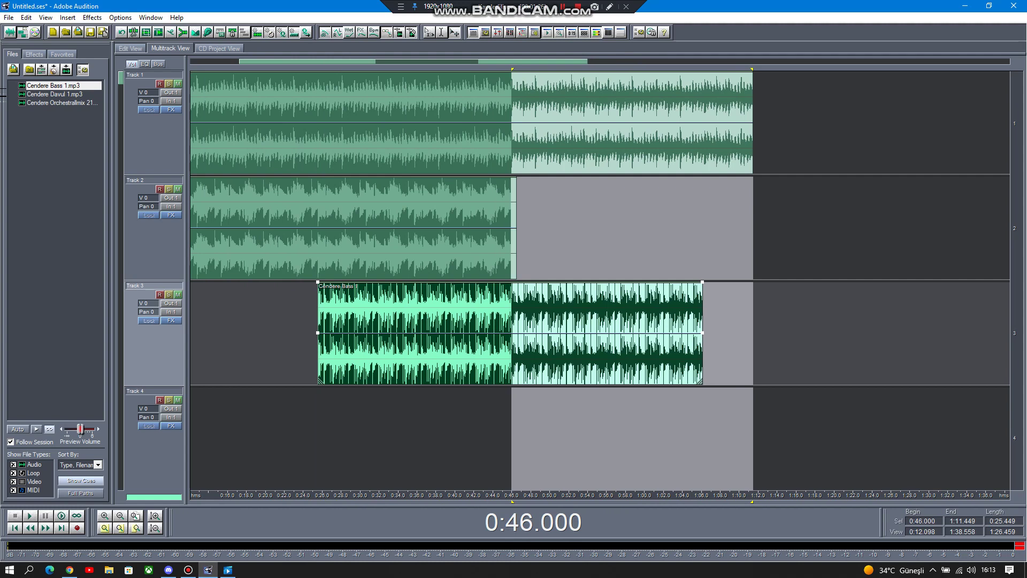
{"action": "key", "text": "space"}
{"action": "scroll", "coordinate": [538, 281], "scroll_direction": "up", "scroll_amount": 2}
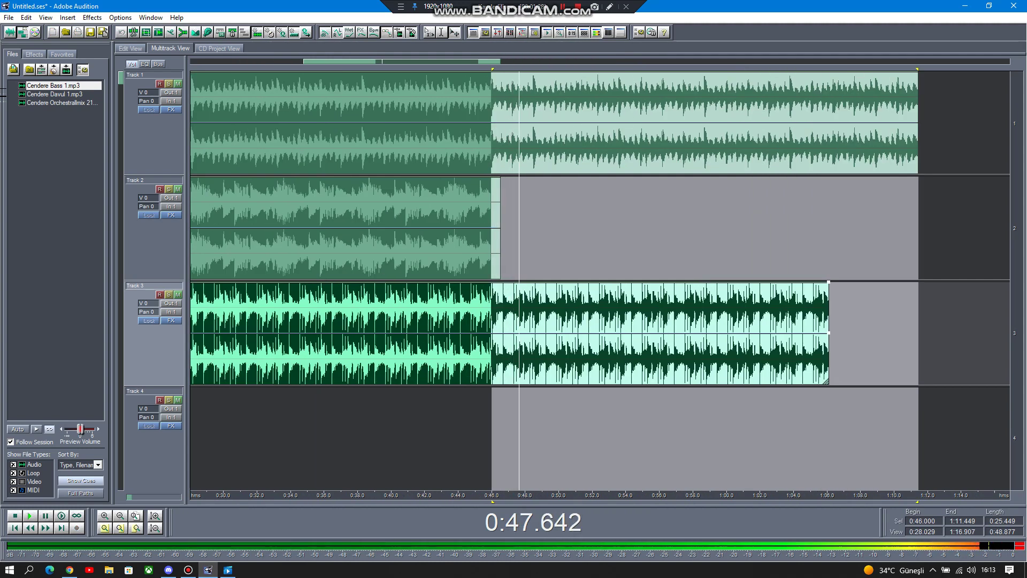
{"action": "scroll", "coordinate": [599, 281], "scroll_direction": "right", "scroll_amount": 3}
- Set the selection start to 1:06.365 and extend the end of the Track 3 bass clip to that point
{"action": "left_click_drag", "start_coordinate": [429, 438], "coordinate": [731, 438]}
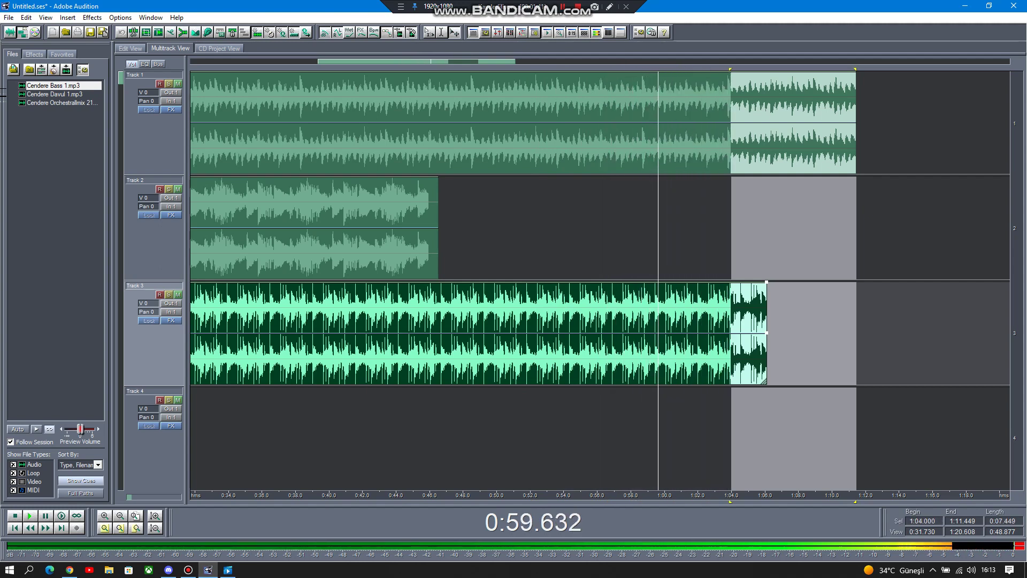
{"action": "left_click_drag", "start_coordinate": [731, 438], "coordinate": [771, 438]}
{"action": "scroll", "coordinate": [769, 438], "scroll_direction": "up", "scroll_amount": 2}
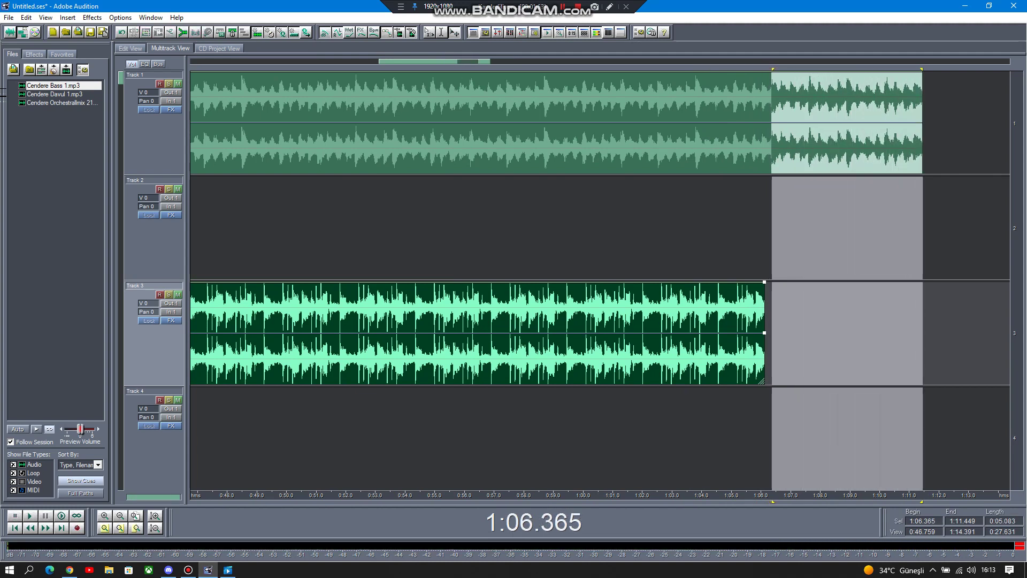
{"action": "left_click_drag", "start_coordinate": [764, 381], "coordinate": [771, 381]}
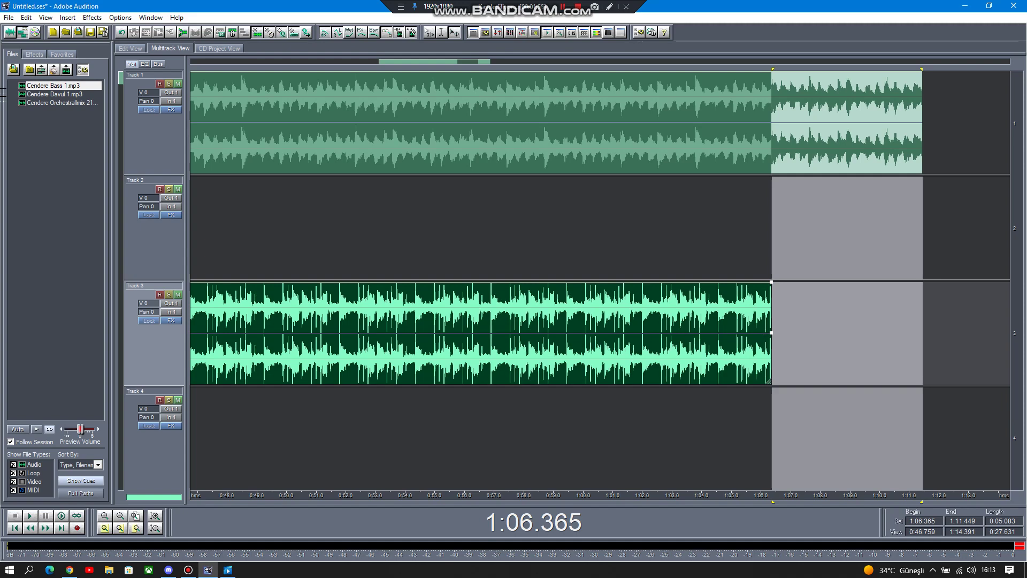
- Extend the time selection from 0:00.000 to 1:57.504 so it covers all clips plus empty time after them
{"action": "scroll", "coordinate": [767, 374], "scroll_direction": "down", "scroll_amount": 4}
{"action": "left_click_drag", "start_coordinate": [769, 501], "coordinate": [191, 501]}
{"action": "scroll", "coordinate": [599, 281], "scroll_direction": "down", "scroll_amount": 3}
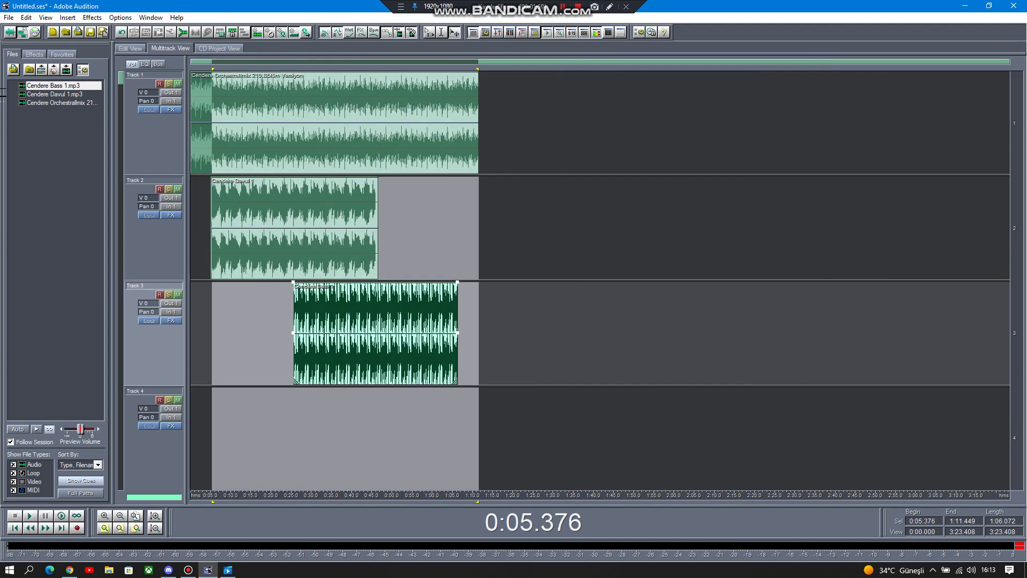
{"action": "left_click_drag", "start_coordinate": [212, 501], "coordinate": [191, 501]}
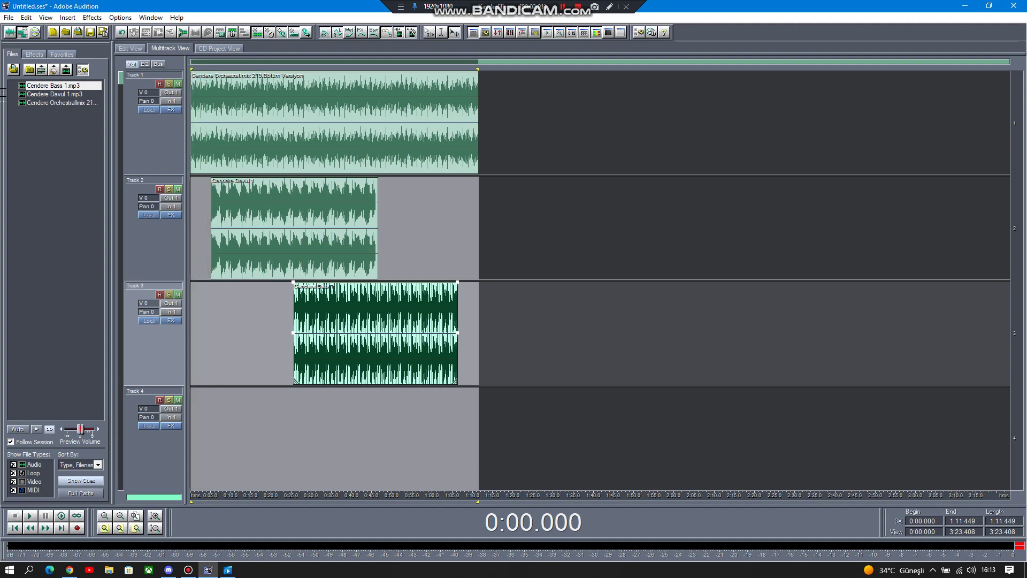
{"action": "right_click", "coordinate": [400, 422]}
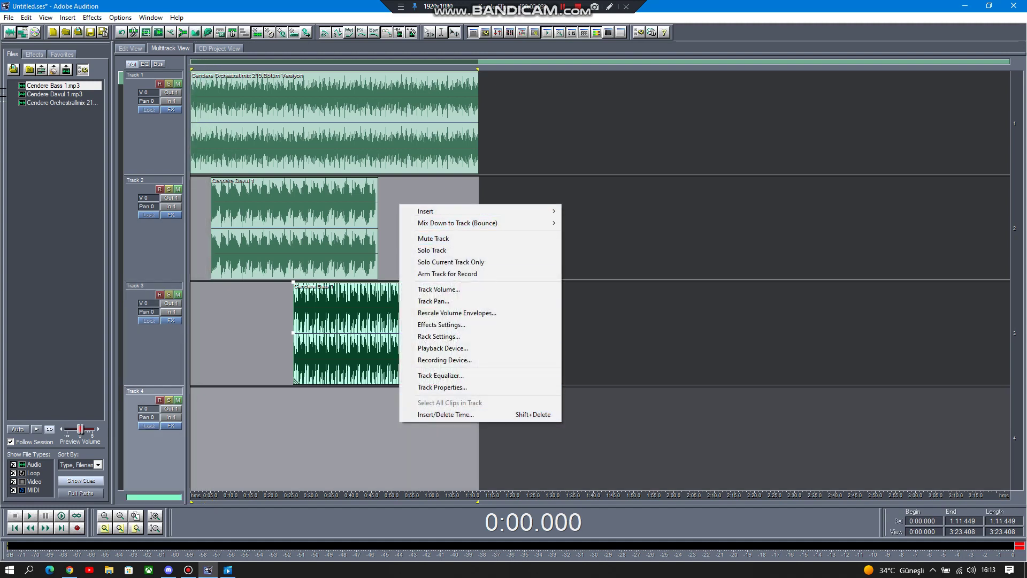
{"action": "left_click", "coordinate": [478, 501]}
{"action": "left_click_drag", "start_coordinate": [478, 501], "coordinate": [664, 501]}
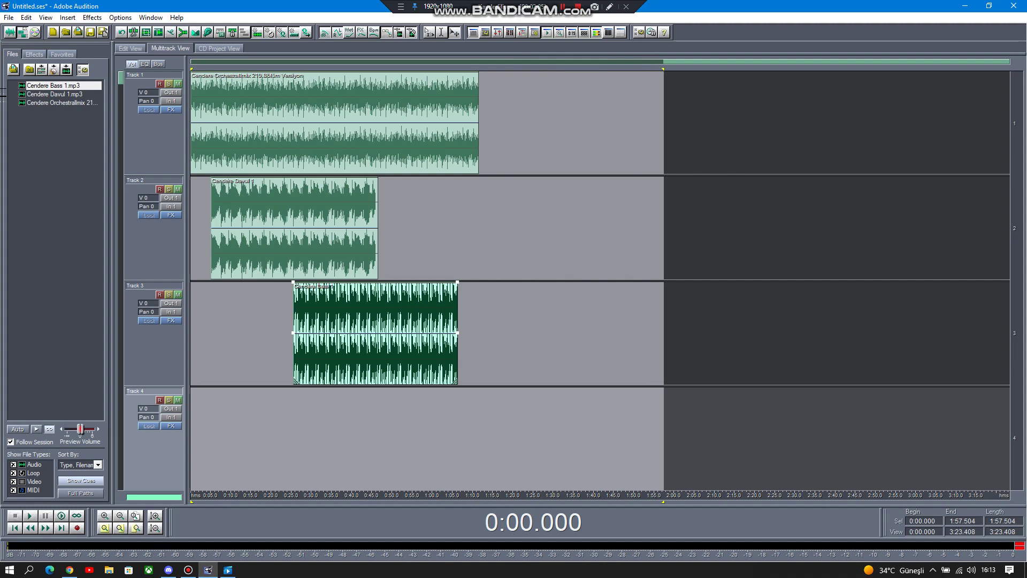
- Mix down all audio clips in the selected range to a track and open the Mixdown file for waveform editing
{"action": "right_click", "coordinate": [463, 192]}
{"action": "mouse_move", "coordinate": [567, 210]}
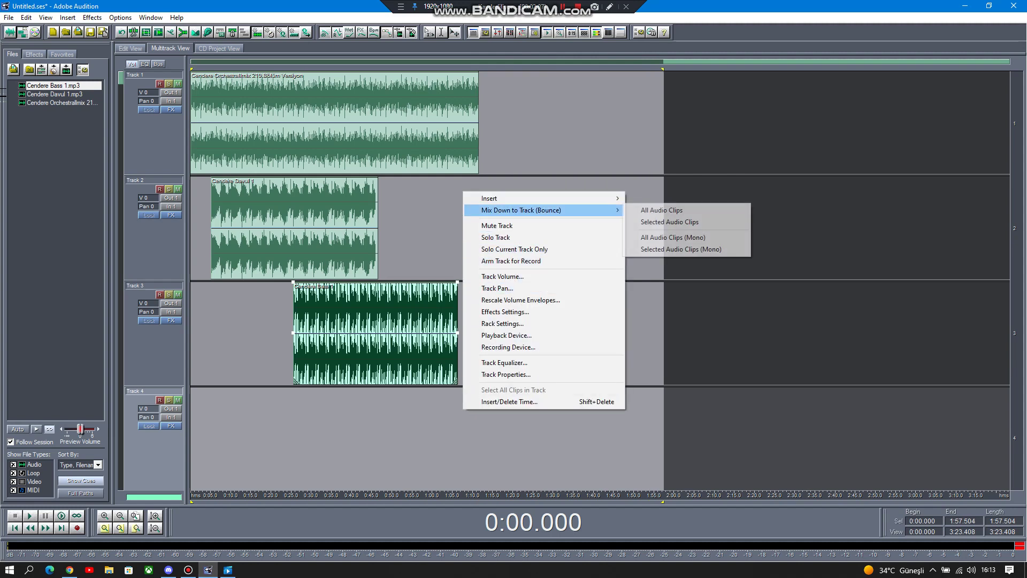
{"action": "left_click", "coordinate": [661, 210]}
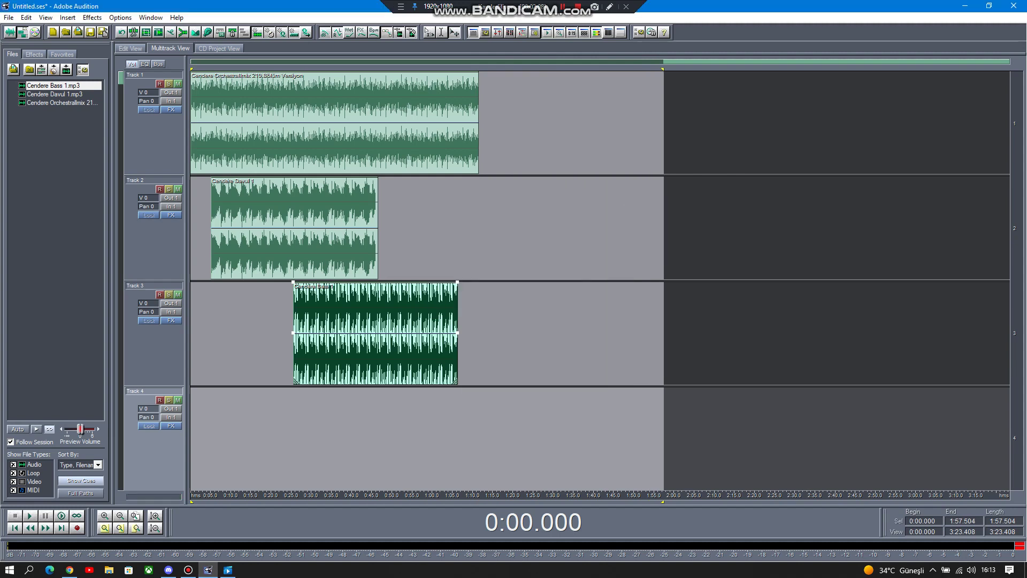
{"action": "double_click", "coordinate": [41, 112]}
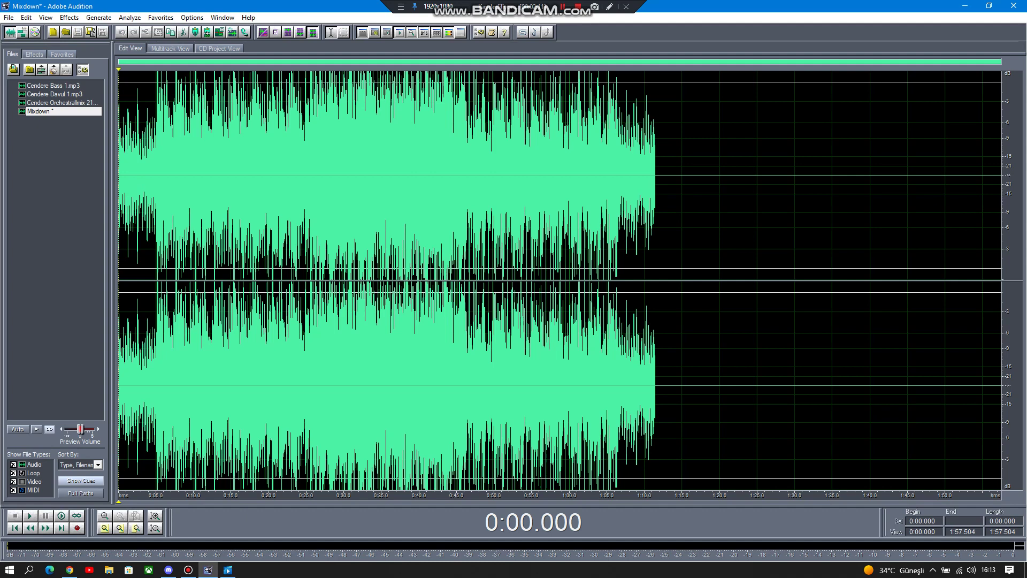
- Select the mixdown from 1:08.822 to its end and apply the Echo effect with its current settings
{"action": "left_click_drag", "start_coordinate": [644, 268], "coordinate": [1001, 267]}
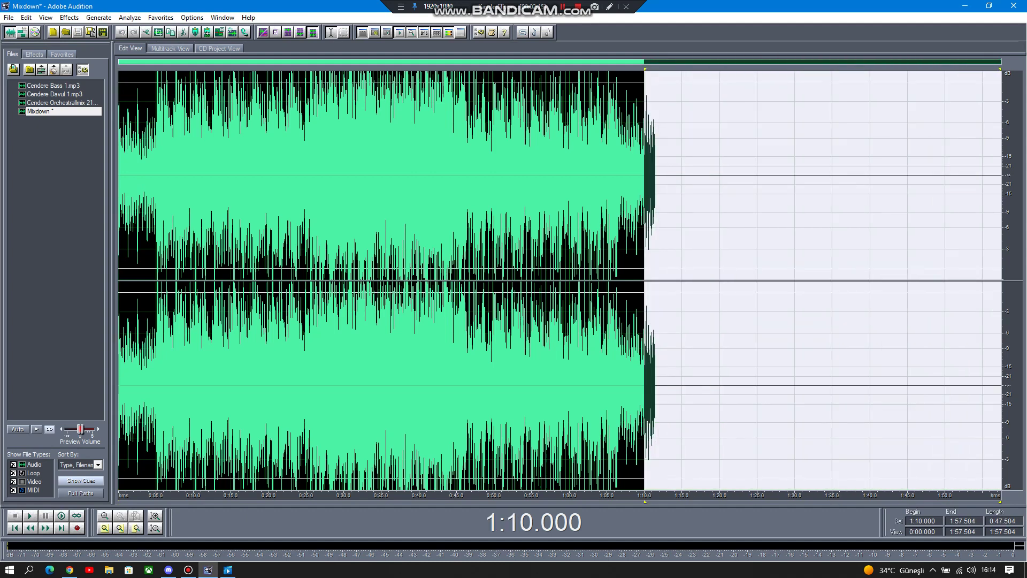
{"action": "left_click_drag", "start_coordinate": [645, 69], "coordinate": [637, 70]}
{"action": "left_click", "coordinate": [98, 18]}
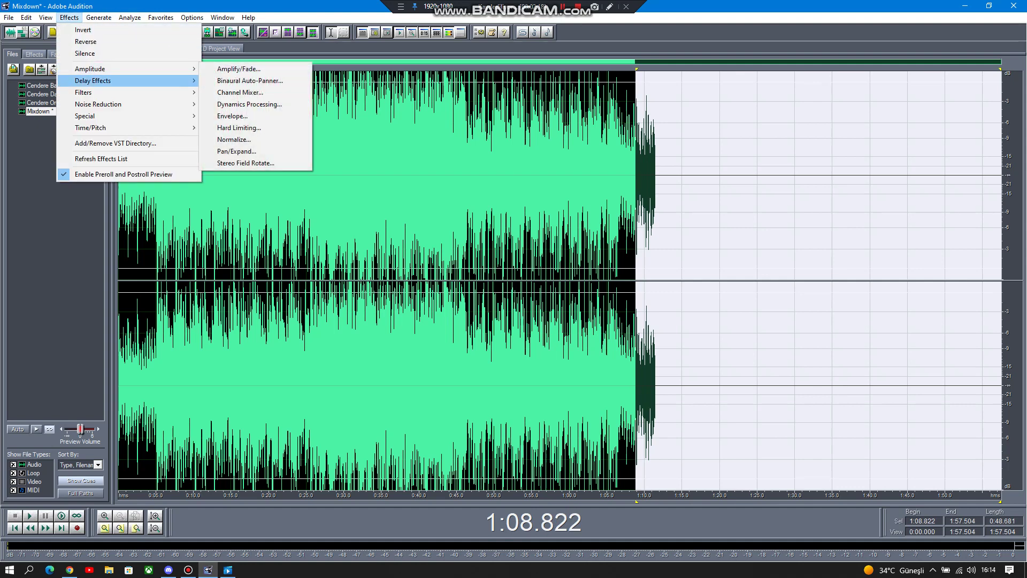
{"action": "mouse_move", "coordinate": [93, 81]}
{"action": "left_click", "coordinate": [226, 116]}
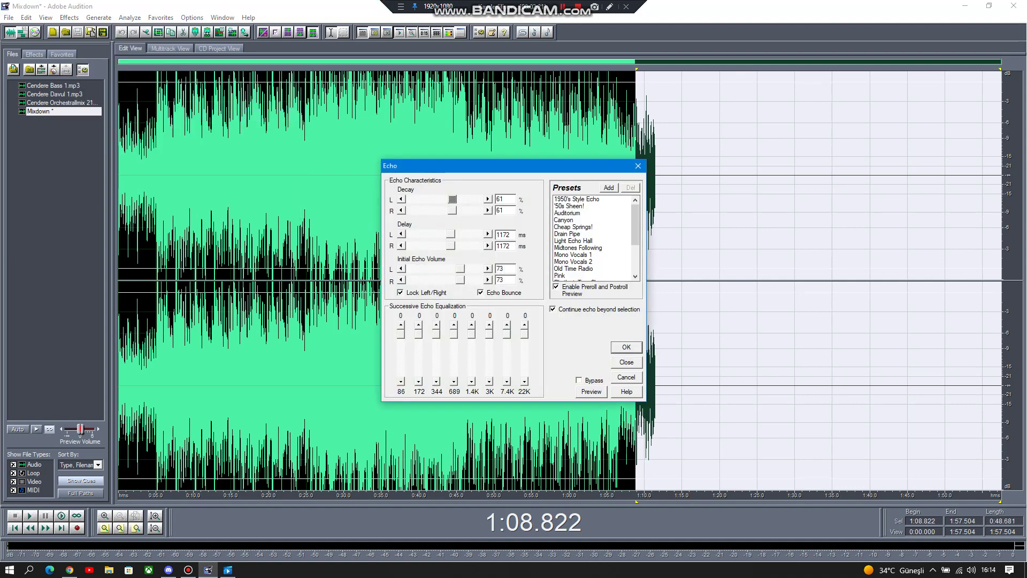
{"action": "key", "text": "Return"}
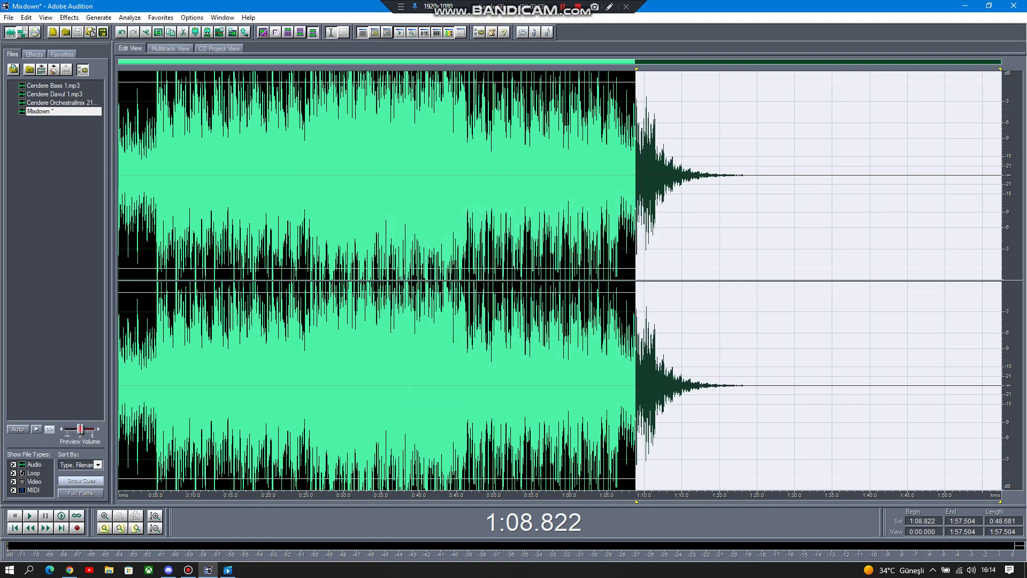
- Select the entire mixdown and play it from the beginning to check the echo ending
{"action": "key", "text": "ctrl+a"}
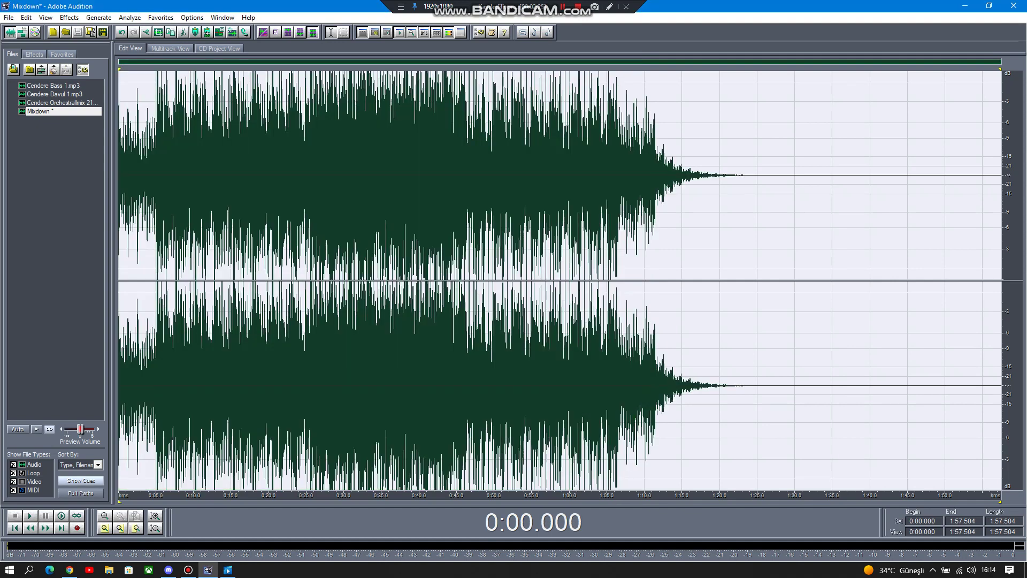
{"action": "key", "text": "space"}
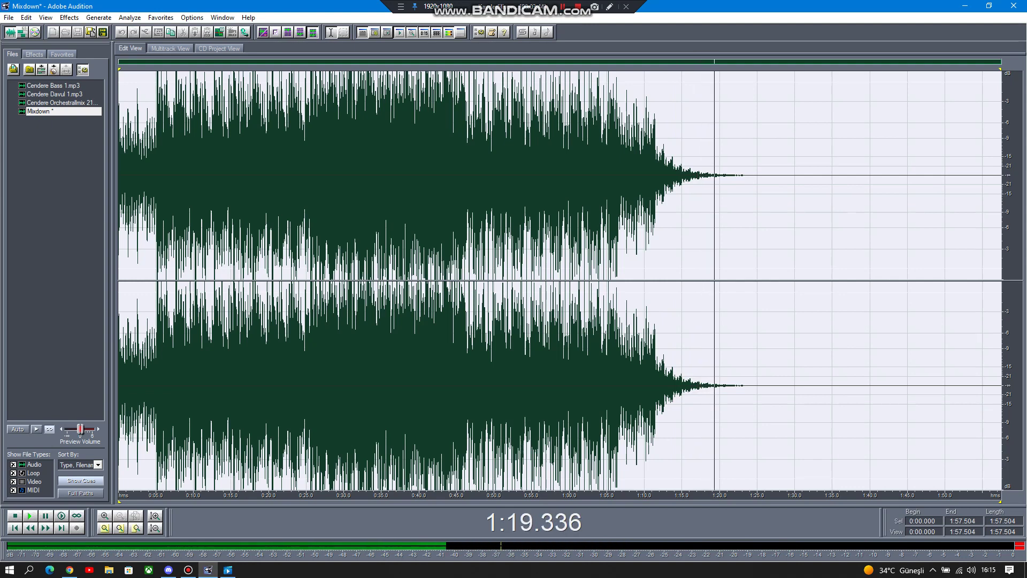
- Move the selection start to 1:29.106 and inspect the waveform of the echo tail before that point
{"action": "left_click_drag", "start_coordinate": [119, 69], "coordinate": [788, 70]}
{"action": "scroll", "coordinate": [778, 214], "scroll_direction": "up", "scroll_amount": 3}
{"action": "scroll", "coordinate": [780, 214], "scroll_direction": "up", "scroll_amount": 2}
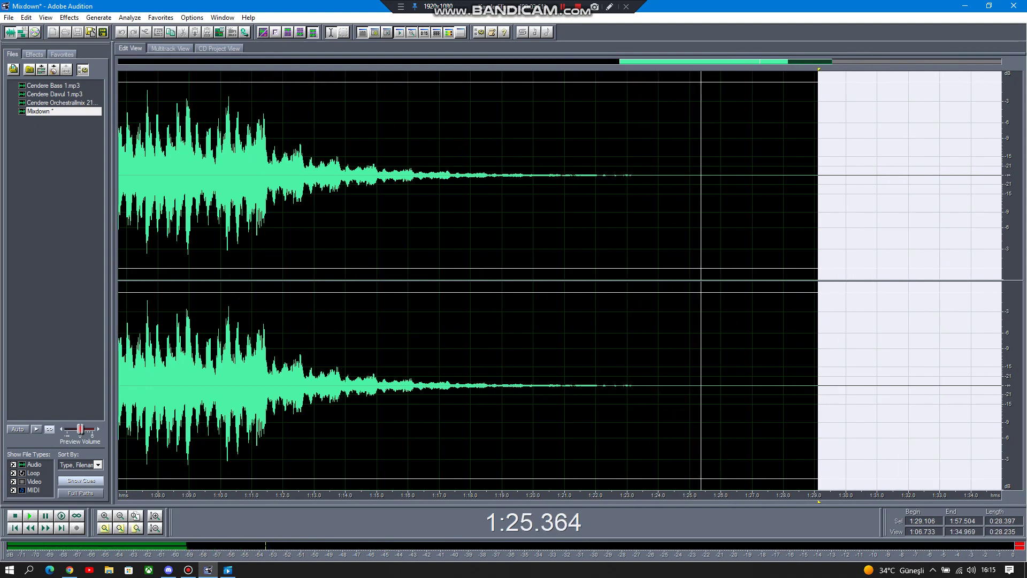
{"action": "scroll", "coordinate": [854, 268], "scroll_direction": "up", "scroll_amount": 2}
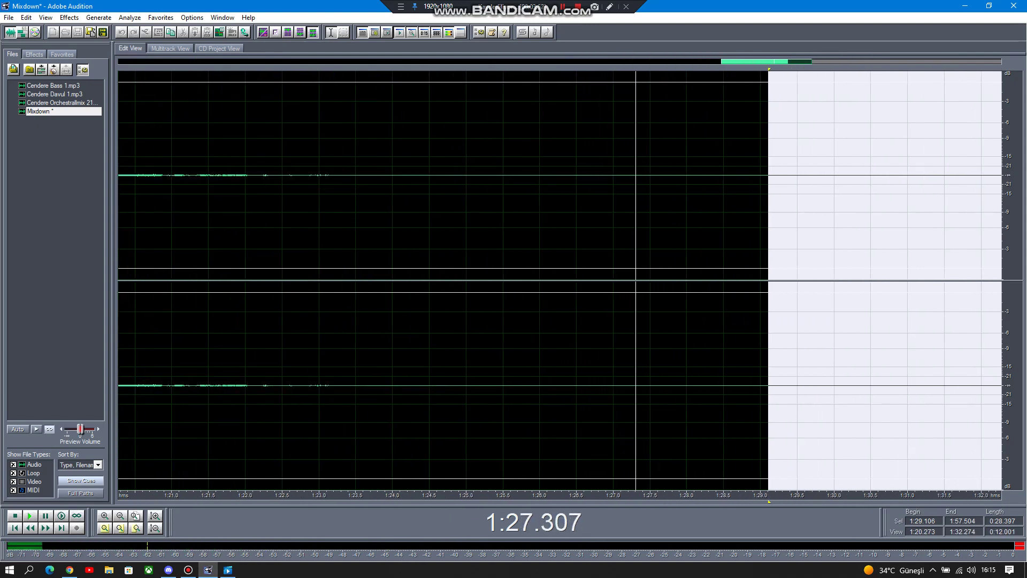
{"action": "scroll", "coordinate": [854, 268], "scroll_direction": "down", "scroll_amount": 5}
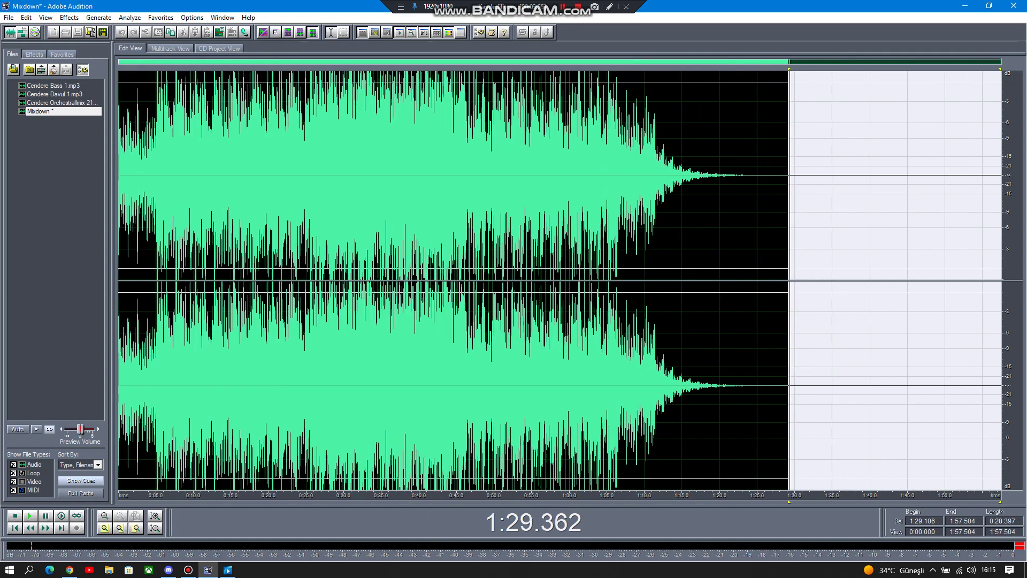
- Select the entire mixdown, start saving the selection to the desktop (Masaüstü) and open its file name for editing
{"action": "key", "text": "ctrl+a"}
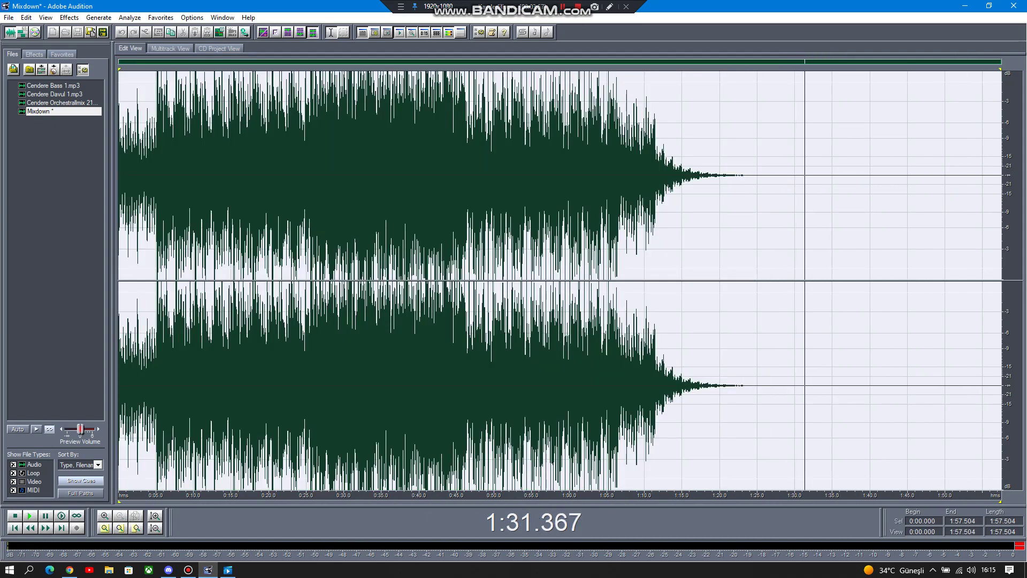
{"action": "left_click", "coordinate": [8, 18]}
{"action": "left_click", "coordinate": [41, 178]}
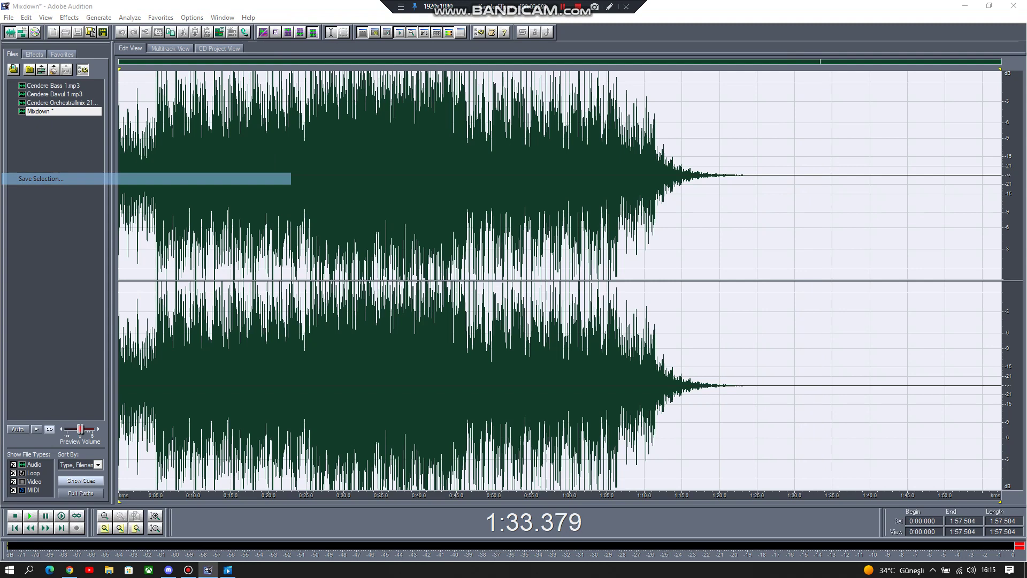
{"action": "left_click", "coordinate": [109, 67]}
{"action": "left_click", "coordinate": [74, 77]}
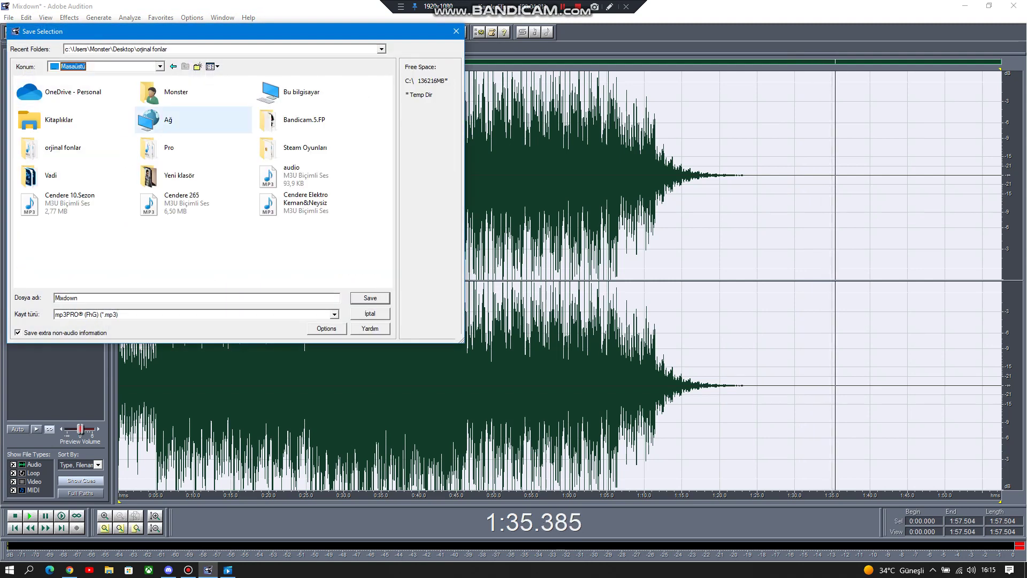
{"action": "double_click", "coordinate": [66, 298]}
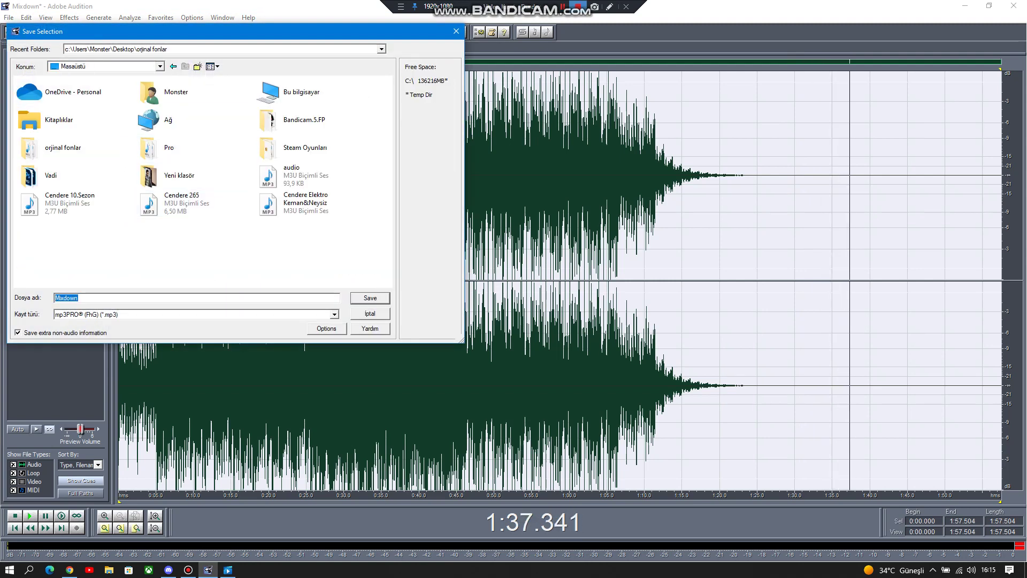